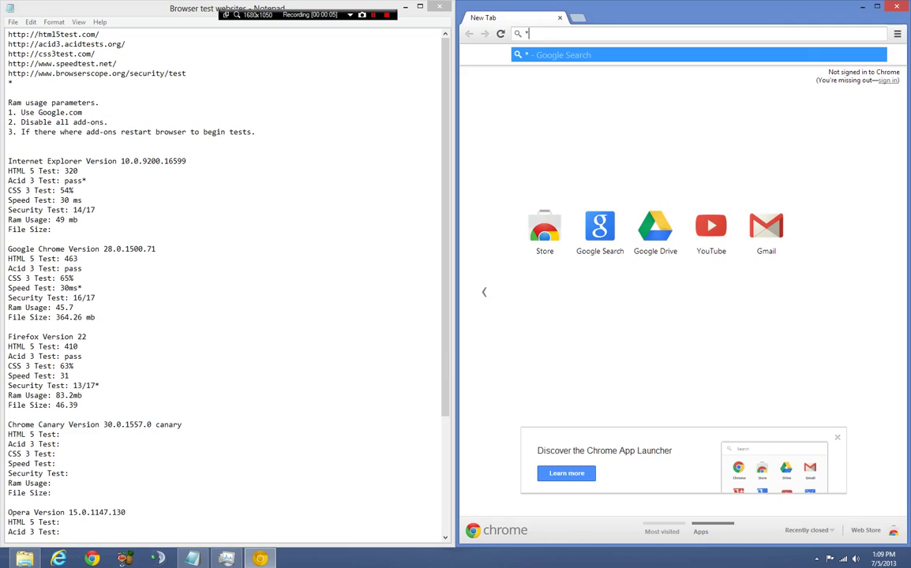
Step: Clear the stray asterisk from the browser's address bar
key("BackSpace")
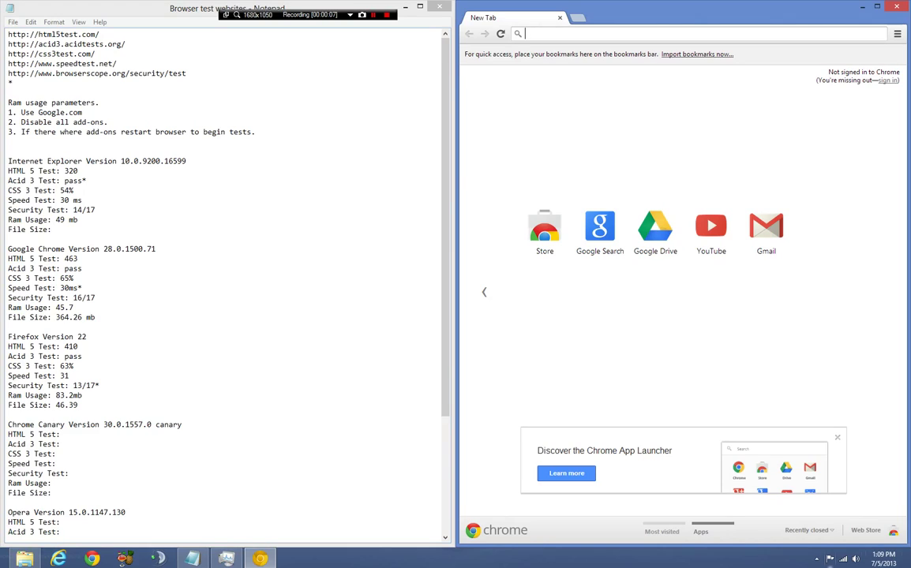
left_click(897, 33)
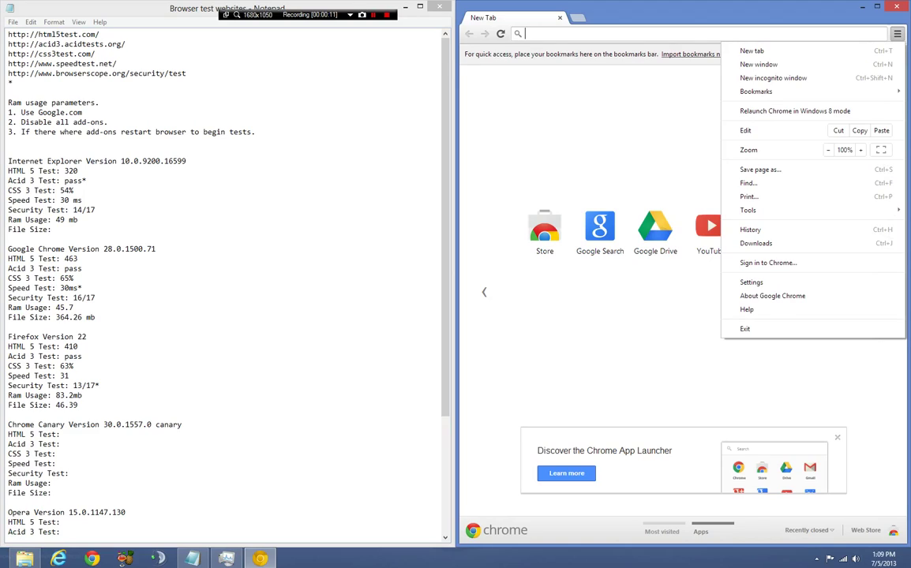
key("Escape")
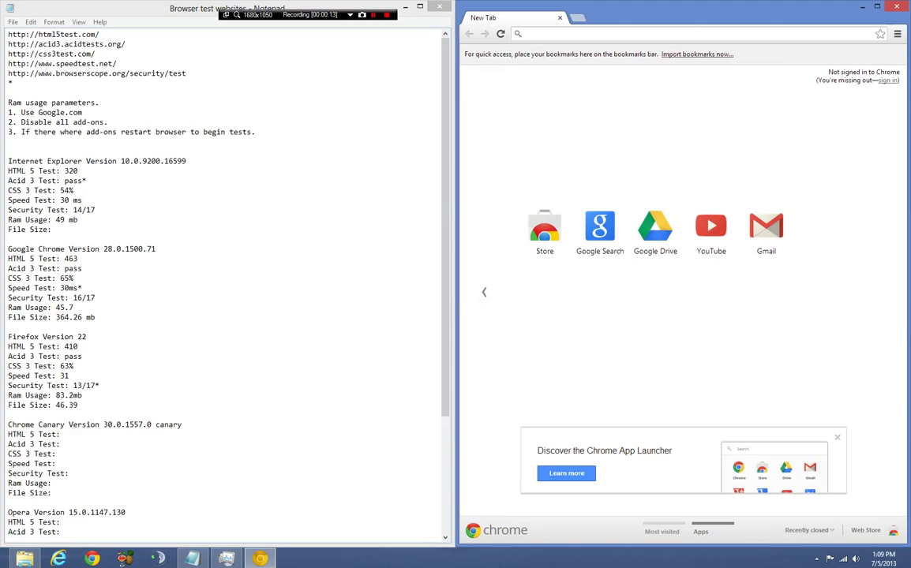
Step: Search the installed apps for "uninst" and launch IObit Uninstaller
mouse_move(2, 567)
left_click(2, 567)
type("uninstl")
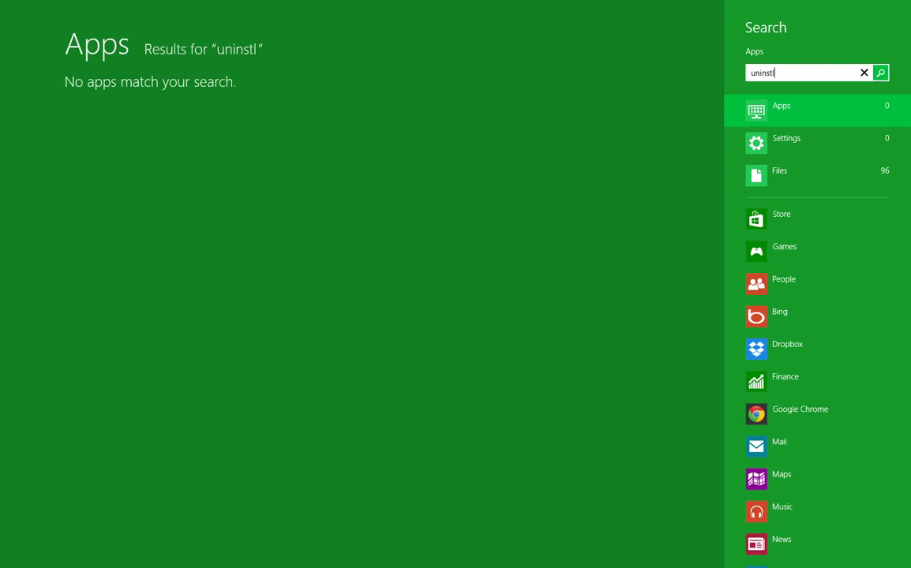
key("BackSpace")
key("Return")
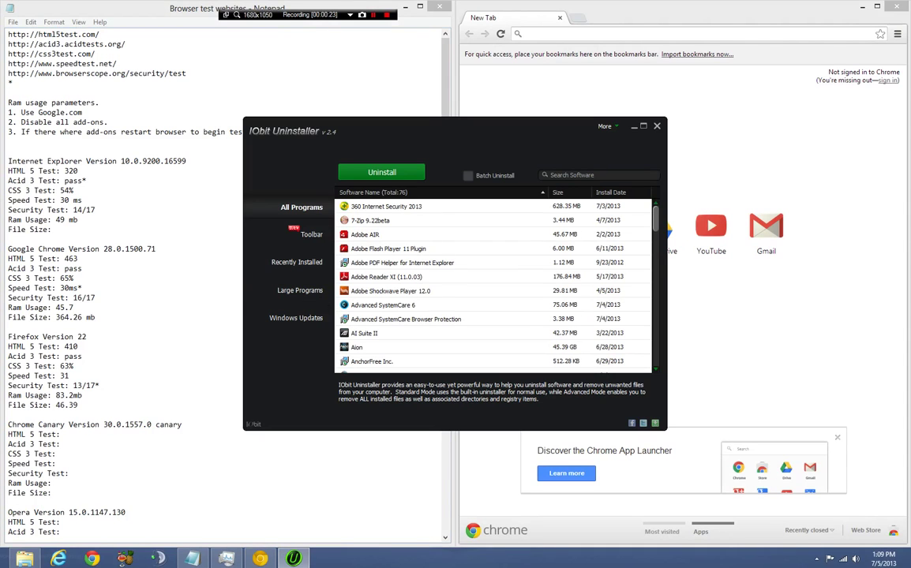
Step: Filter the installed program list by "chrom" and move the uninstaller window off the Notepad results
scroll(493, 285, "down", 20)
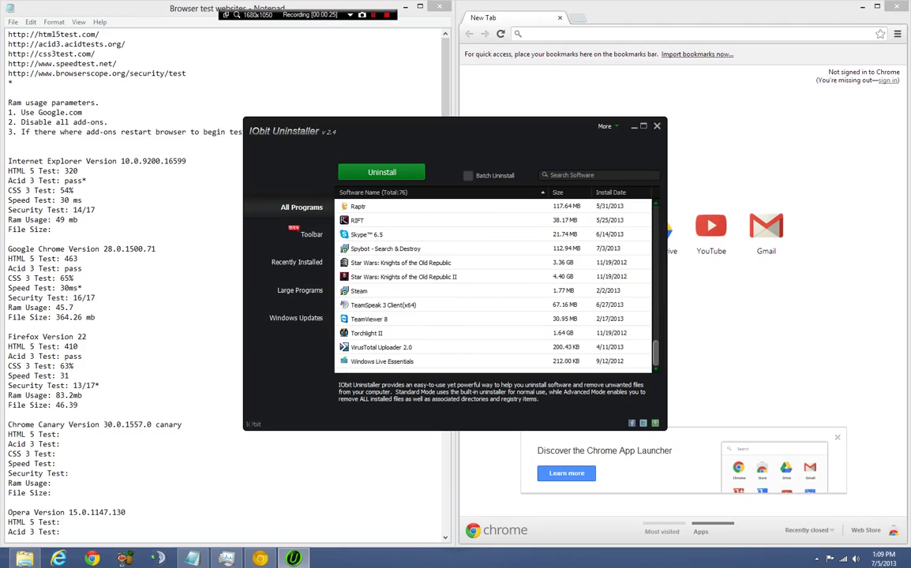
type("chrom")
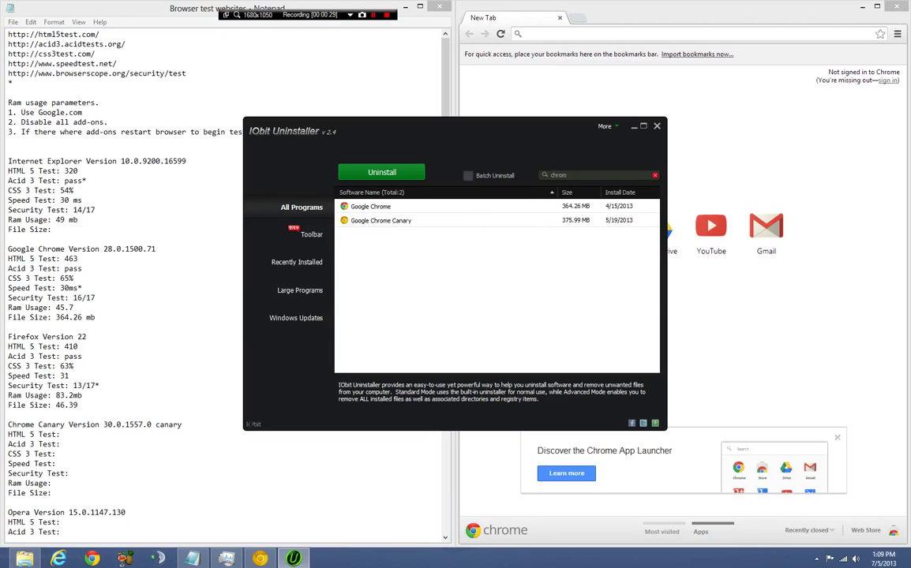
left_click_drag(455, 128, 529, 103)
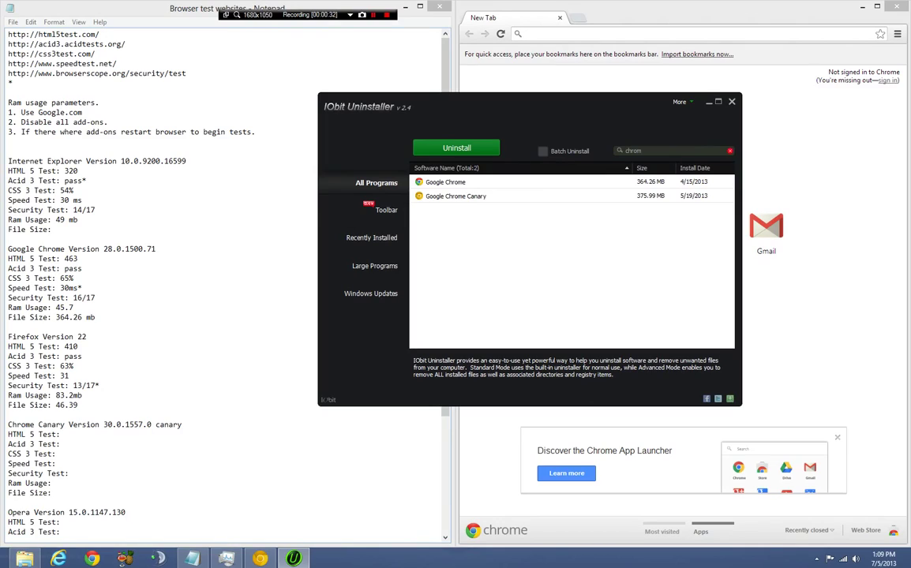
Step: Record 375.99mb as the File Size under Chrome Canary in the Notepad list
left_click(52, 493)
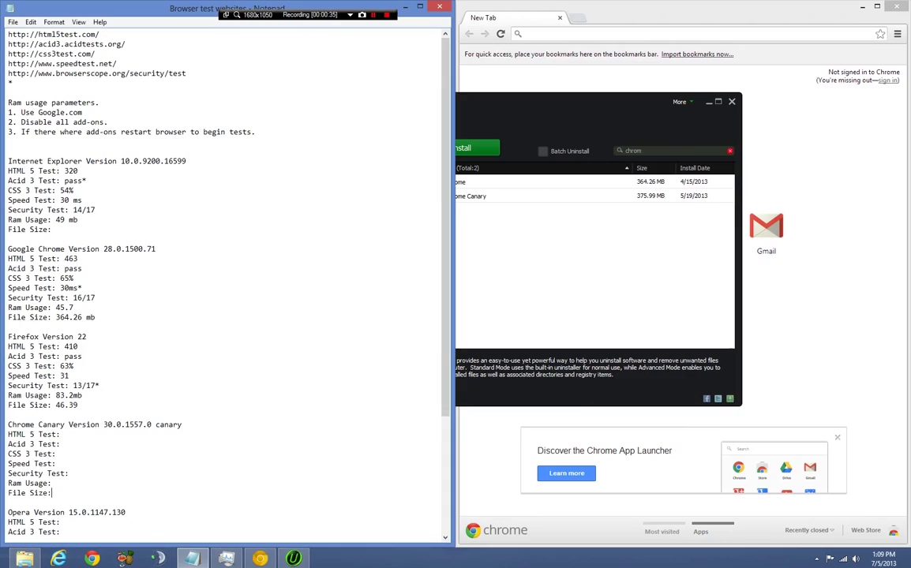
type("375.99mb")
key("Left")
key("Left")
key("Left")
key("Left")
key("Left")
key("Left")
key("Up")
left_click(525, 34)
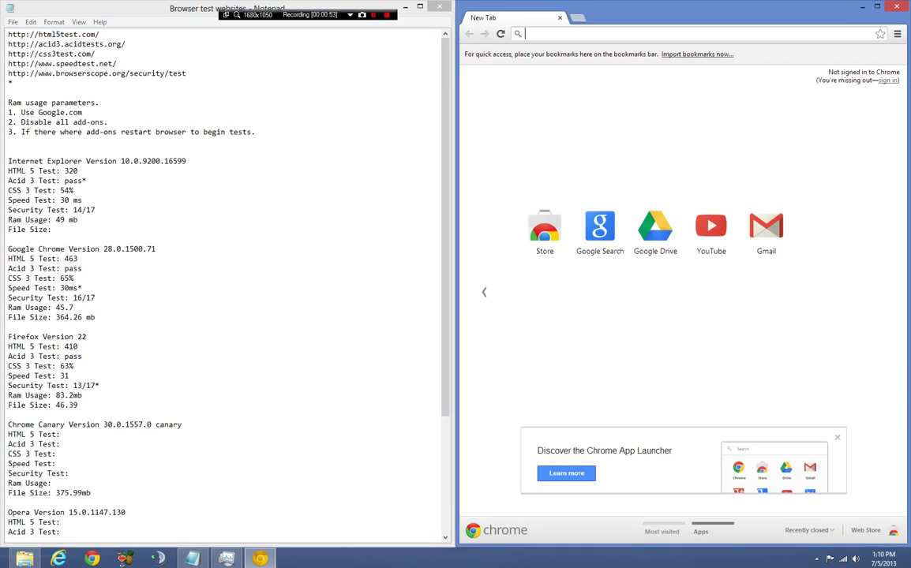
left_click(837, 437)
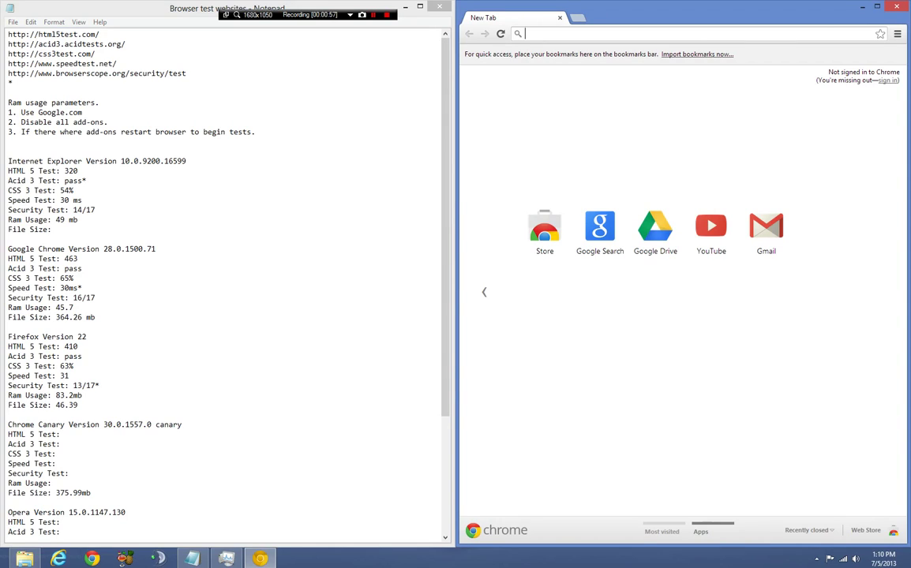
type("www.google.com")
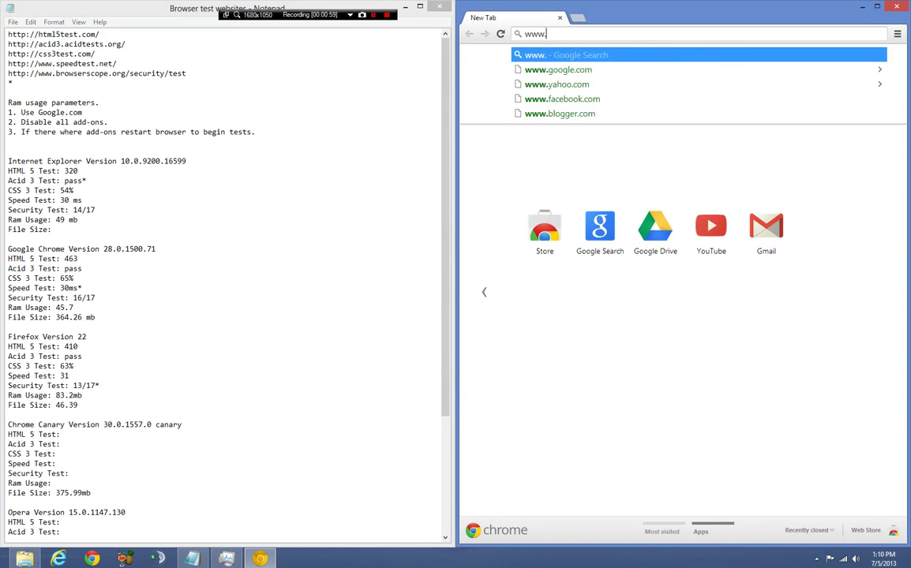
key("Return")
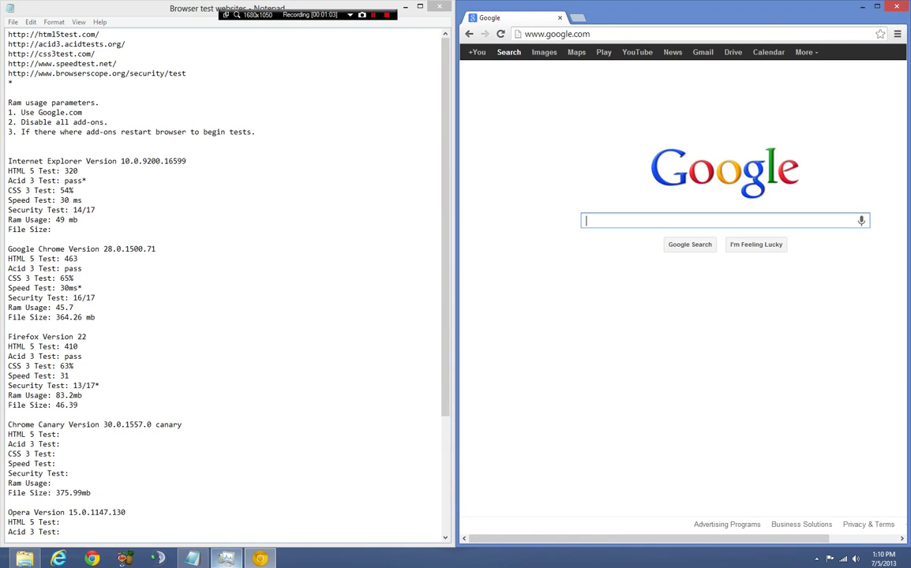
Step: Open Task Manager and examine the memory use of the Google Chrome processes
key("ctrl+shift+Escape")
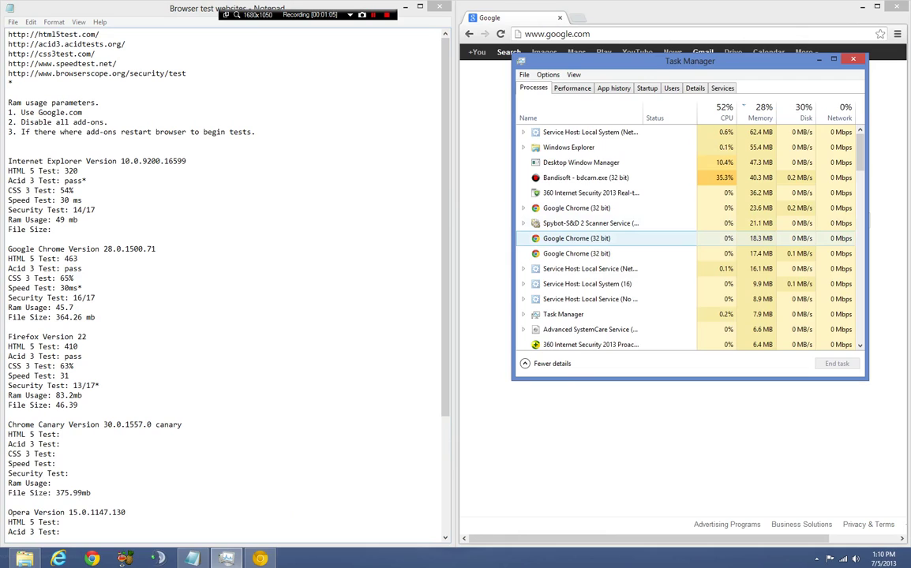
scroll(600, 229, "down", 15)
scroll(600, 213, "down", 8)
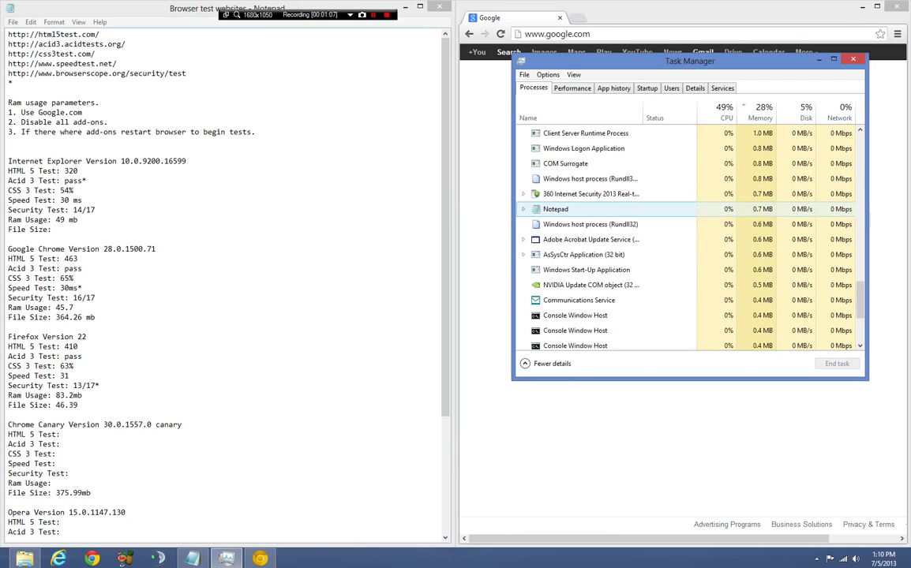
scroll(599, 217, "up", 10)
scroll(600, 217, "up", 7)
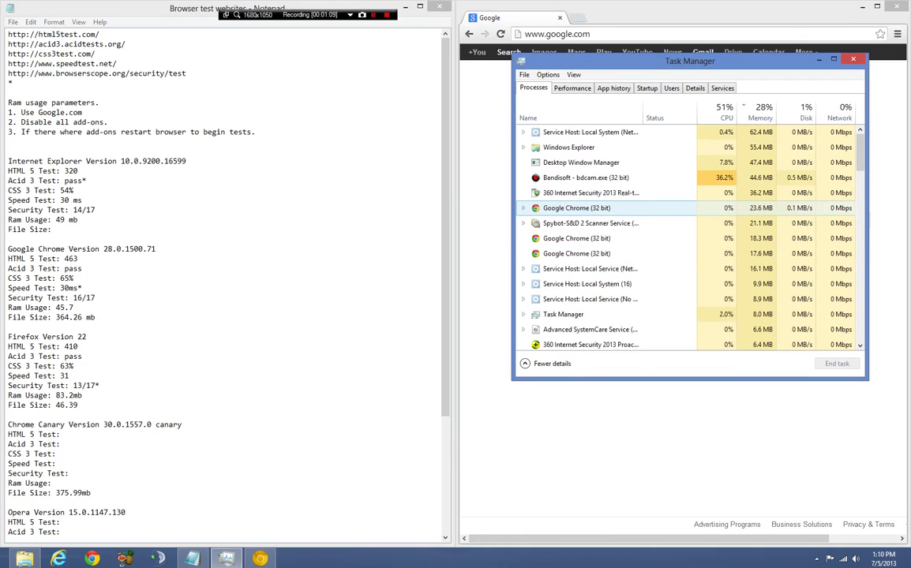
scroll(600, 217, "down", 2)
scroll(600, 217, "down", 2)
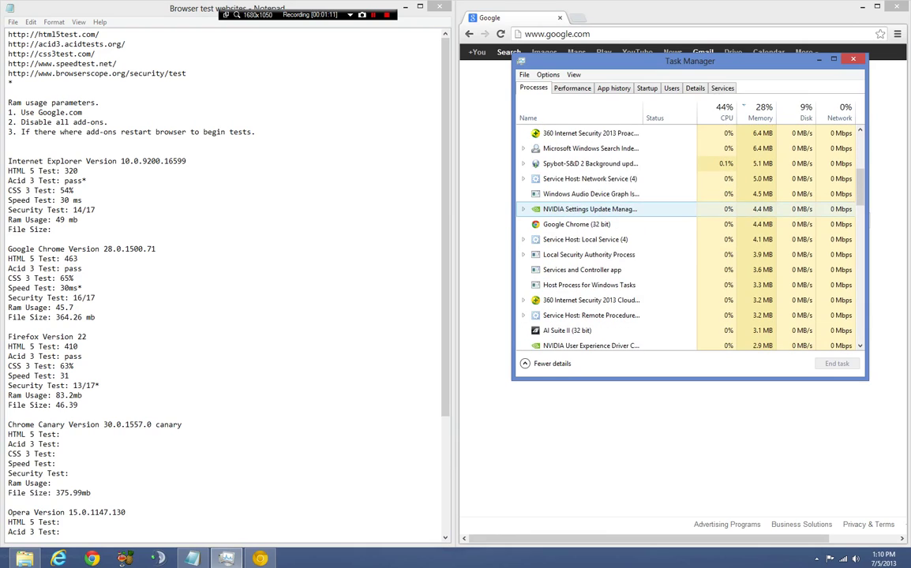
scroll(599, 221, "up", 5)
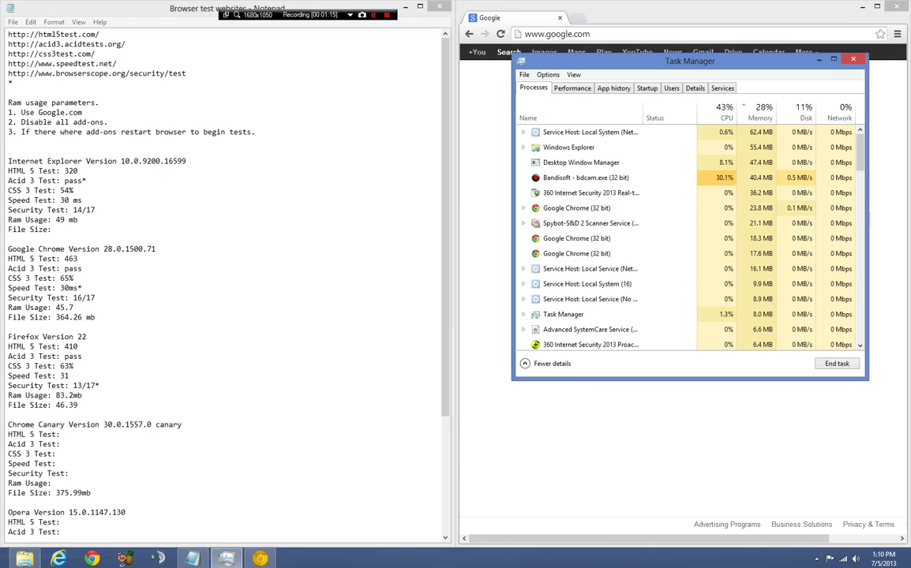
Step: Expand the main Google Chrome process and end one of the separate Google Chrome (32 bit) processes
double_click(577, 207)
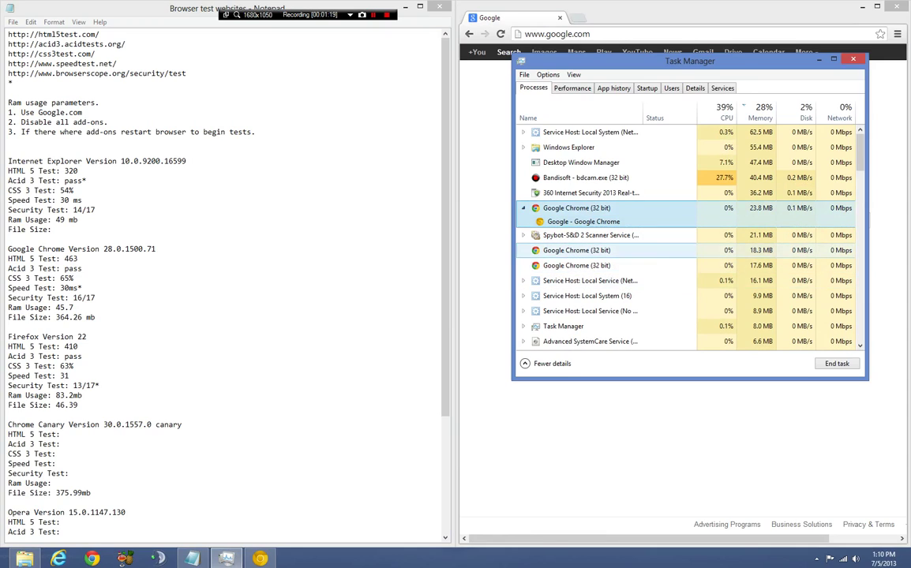
left_click(576, 250)
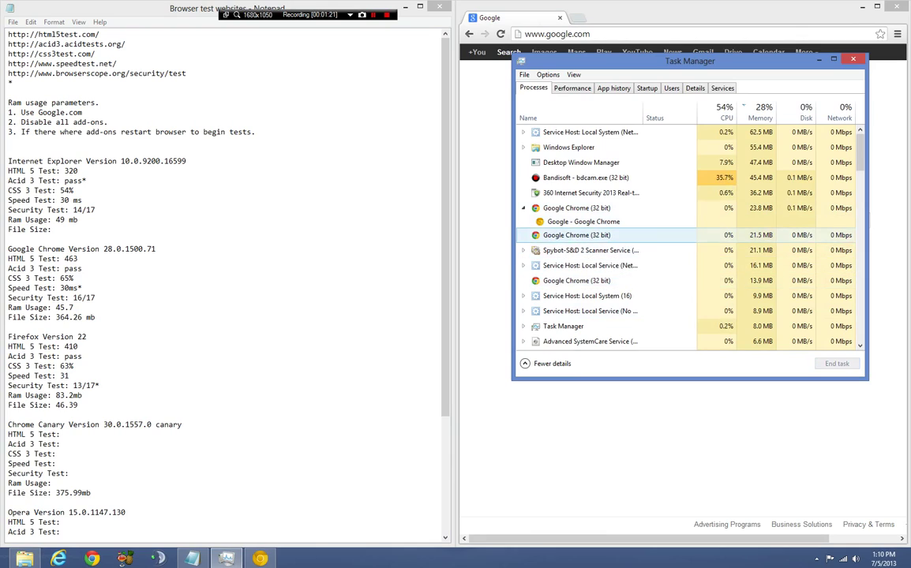
left_click(837, 363)
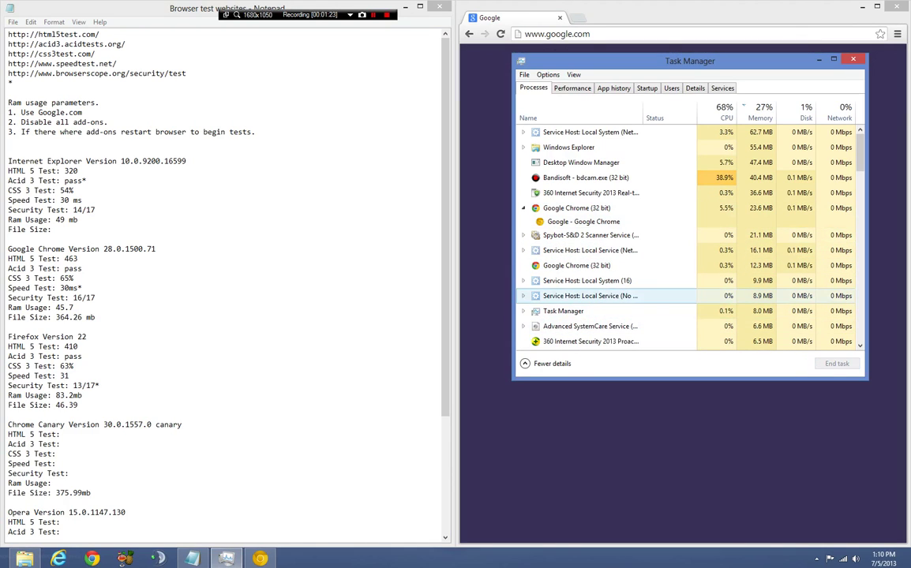
scroll(686, 230, "down", 2)
scroll(600, 229, "down", 15)
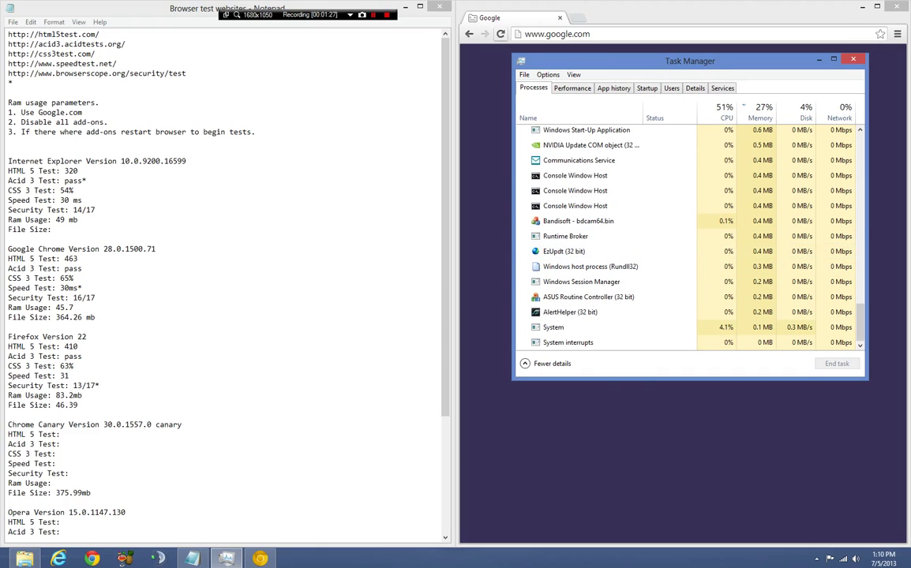
Step: Reload the Google page and re-examine the memory use of every Google Chrome process in Task Manager
left_click(500, 34)
left_click(226, 558)
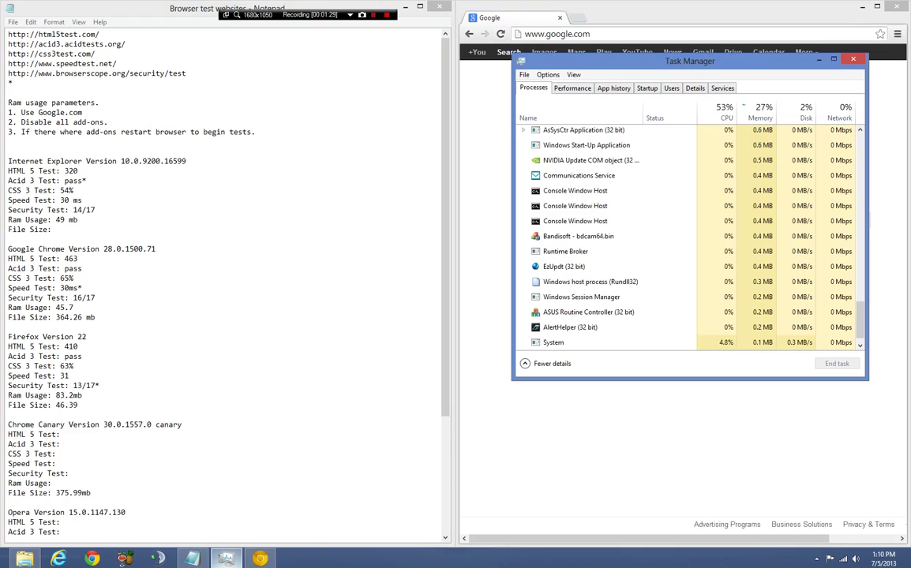
scroll(685, 206, "up", 5)
scroll(599, 189, "up", 15)
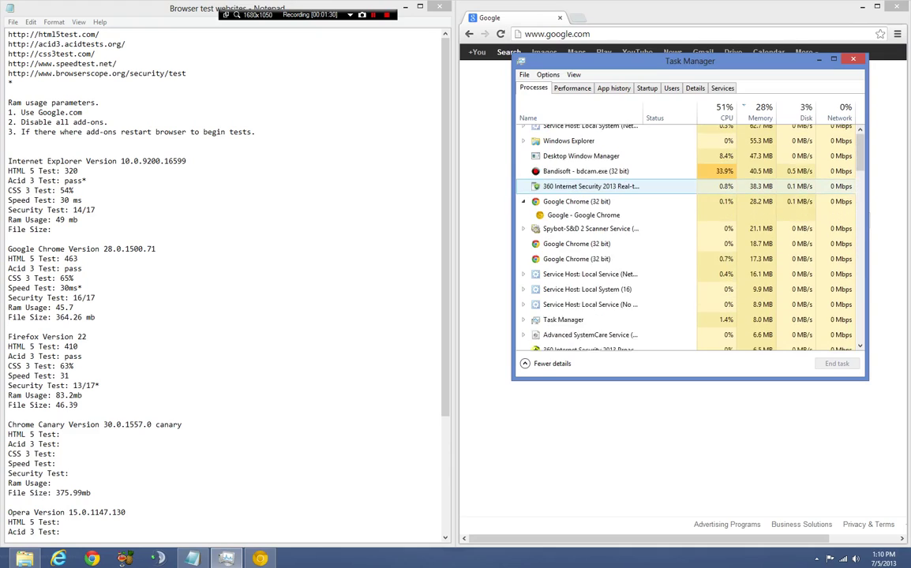
left_click(577, 207)
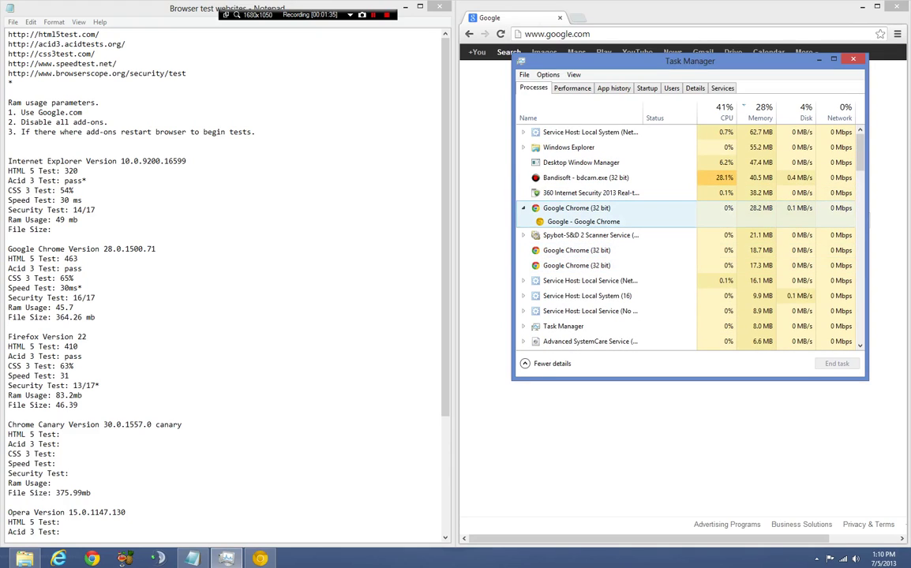
scroll(600, 281, "down", 8)
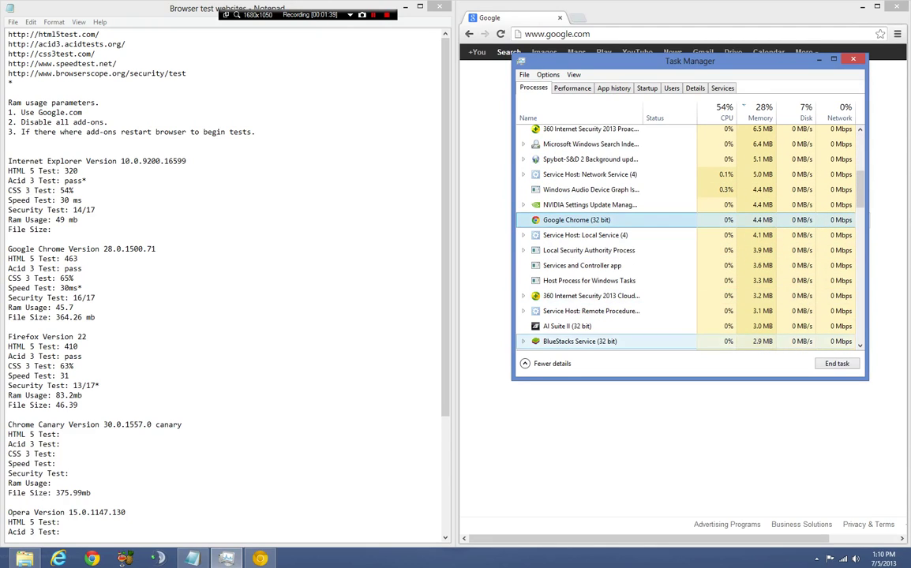
scroll(600, 237, "up", 8)
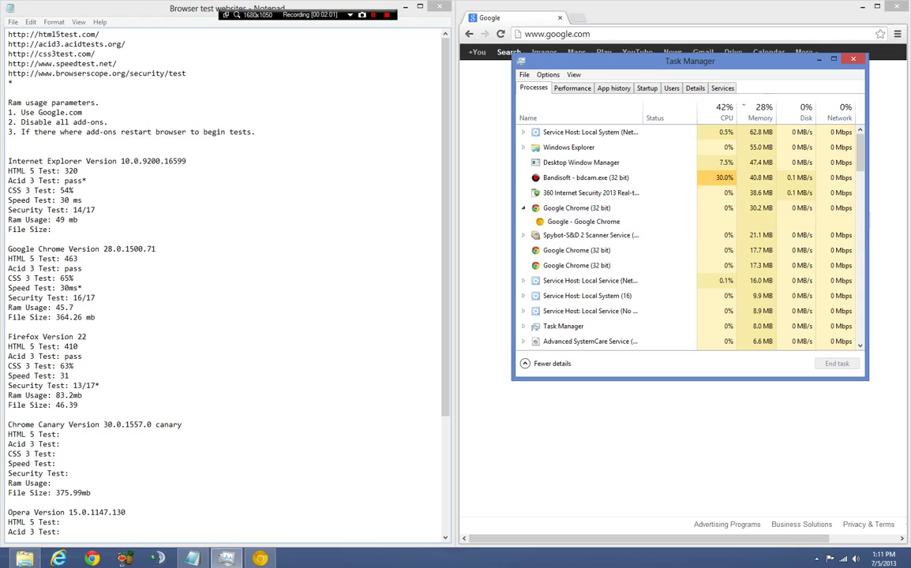
Step: Record 65mb as the Ram Usage under Chrome Canary in Notepad and close Task Manager
left_click(52, 483)
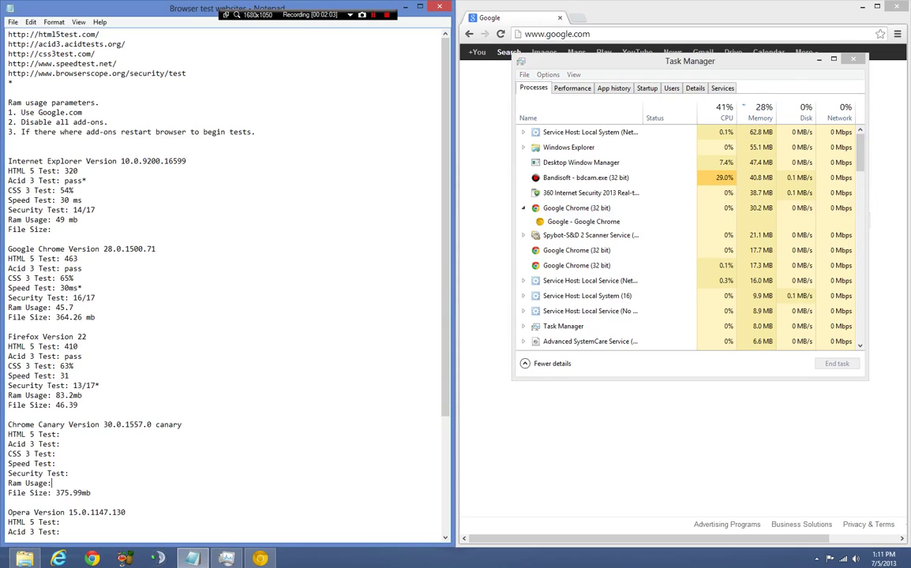
type("65")
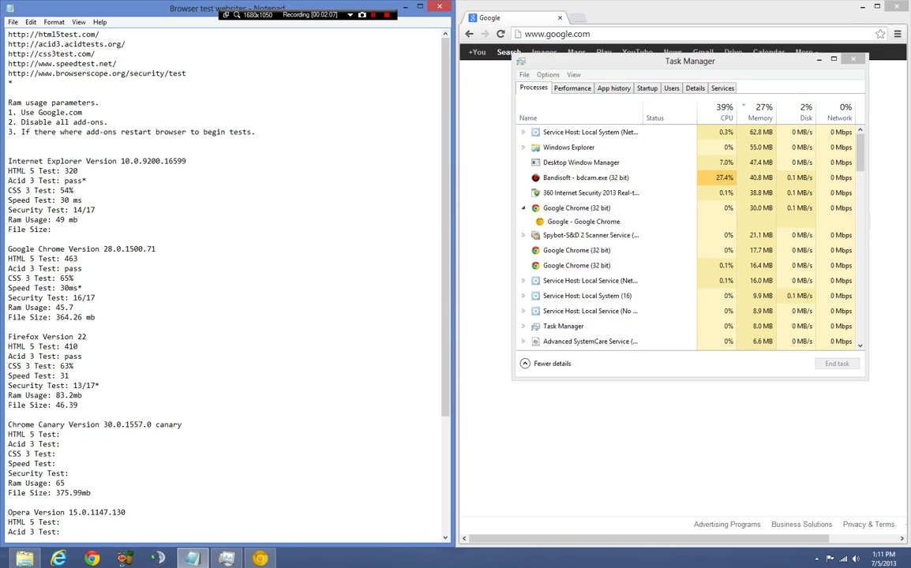
type("mb")
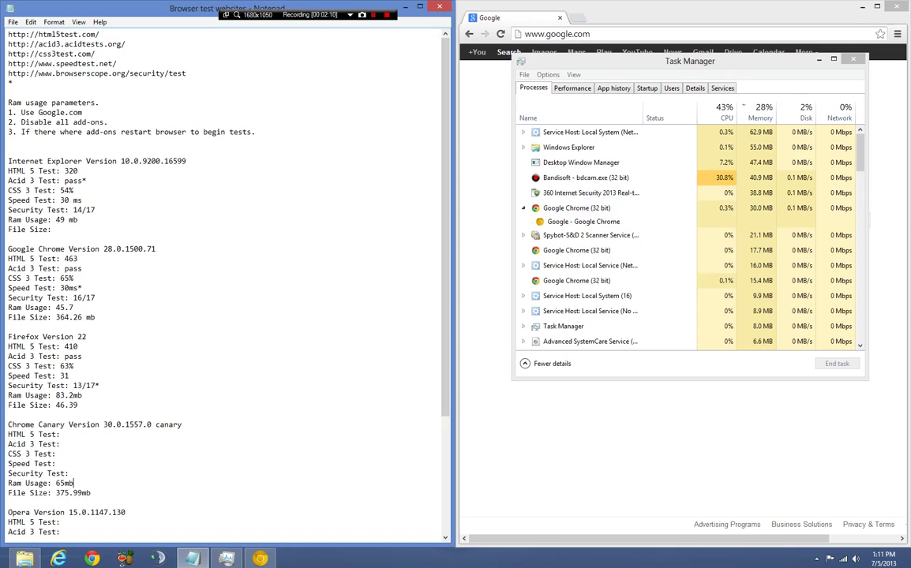
left_click(853, 59)
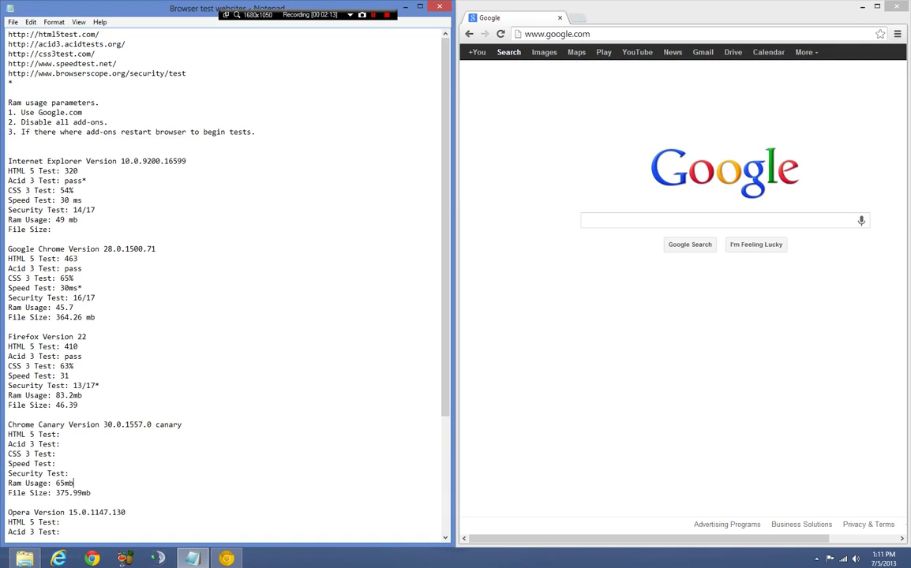
left_click_drag(187, 74, 8, 73)
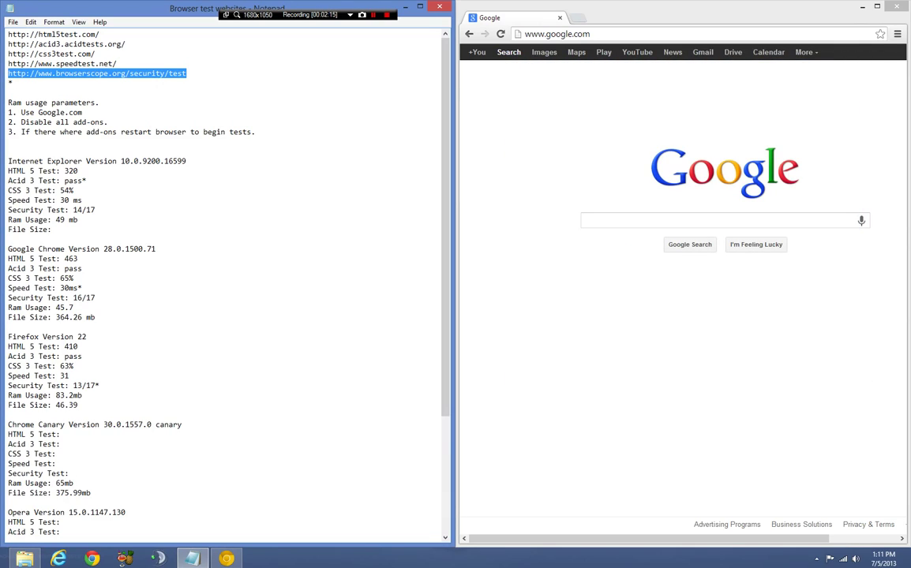
key("ctrl+c")
left_click(544, 34)
key("ctrl+v")
key("Return")
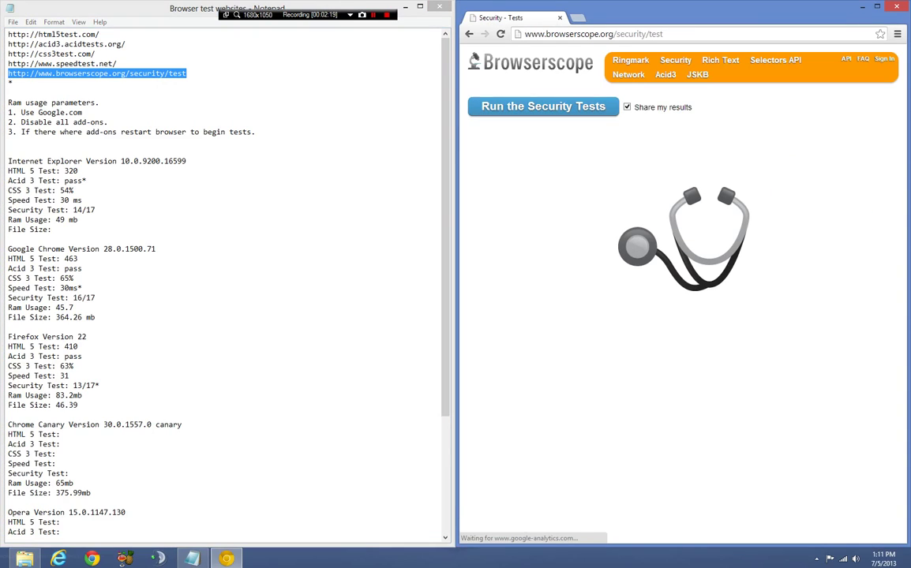
left_click(543, 106)
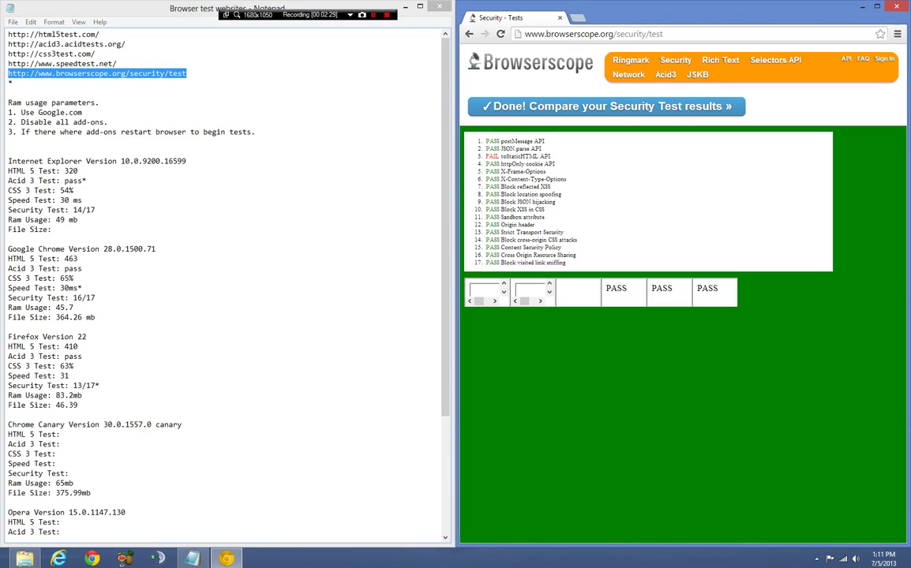
Step: Record 16/17 as the Security Test result under Chrome Canary in Notepad
left_click(65, 434)
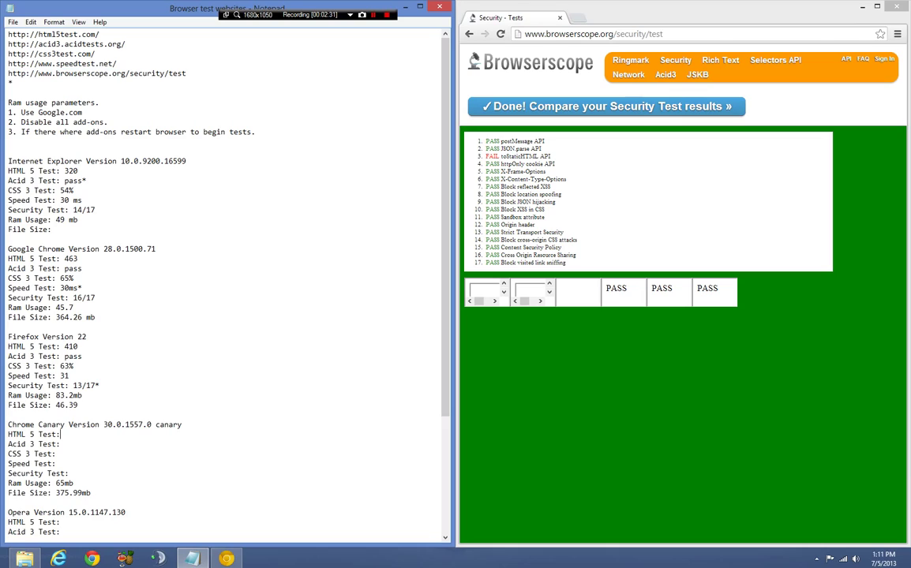
left_click(69, 473)
type("16/17")
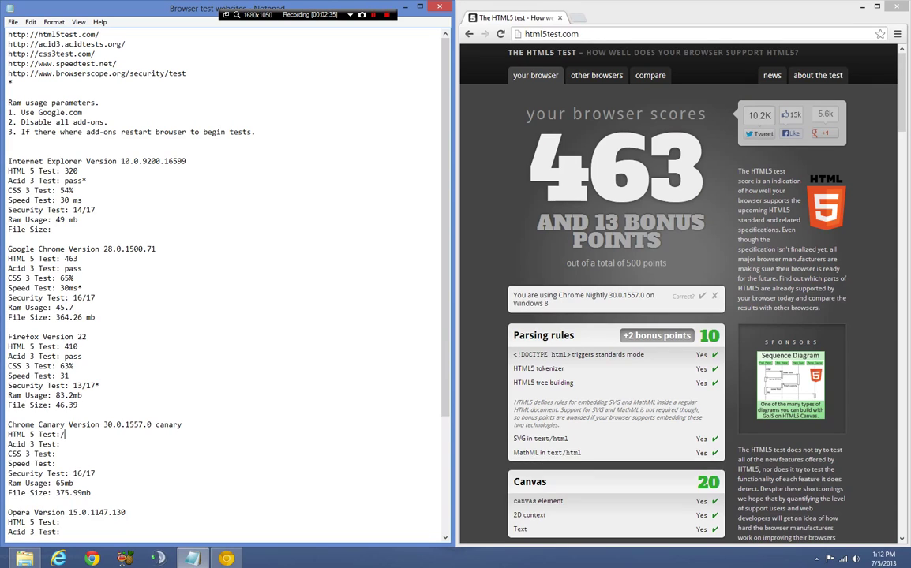
Step: Record 463 as the HTML 5 Test and pass as the Acid 3 Test under Chrome Canary in the notes
left_click(63, 434)
type("463")
type(" pass")
key("Down")
left_click_drag(8, 55, 96, 54)
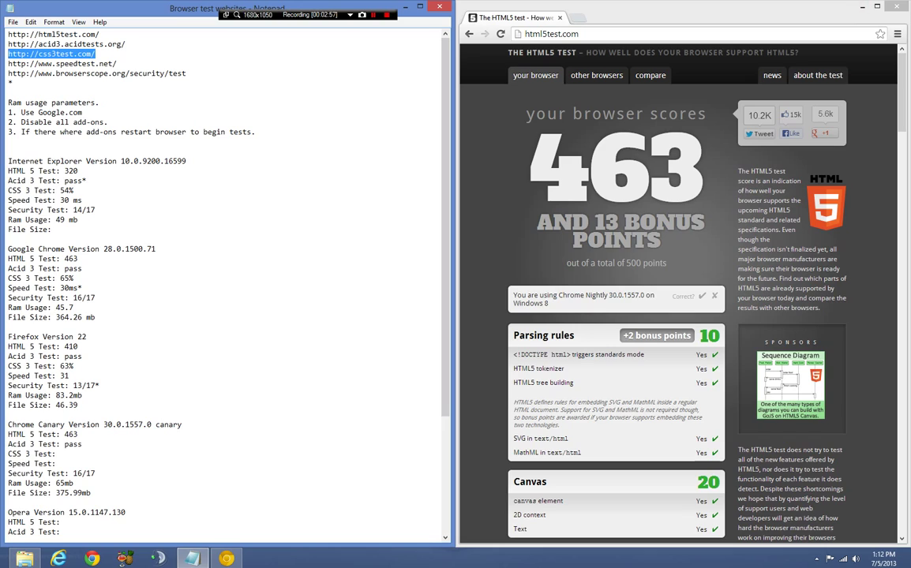
left_click(553, 34)
key("ctrl+v")
key("Return")
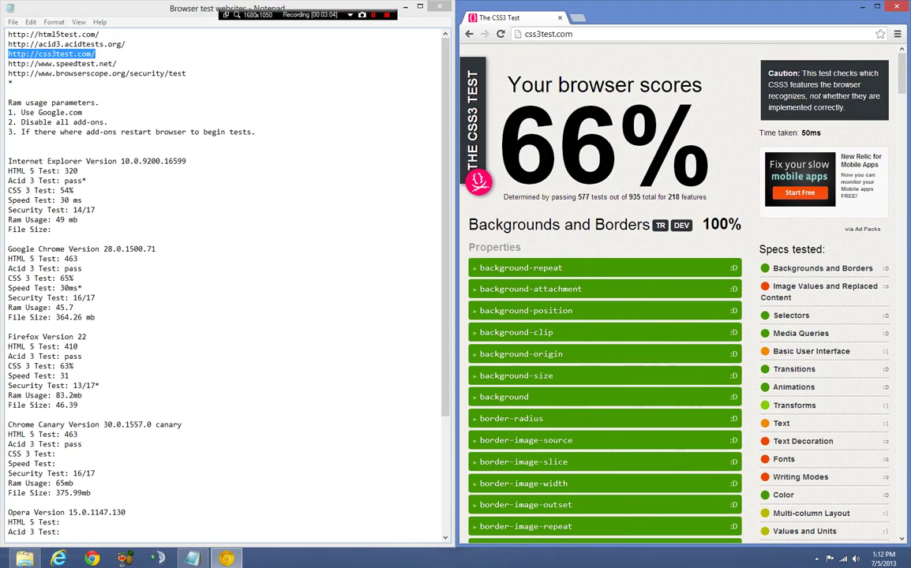
double_click(57, 454)
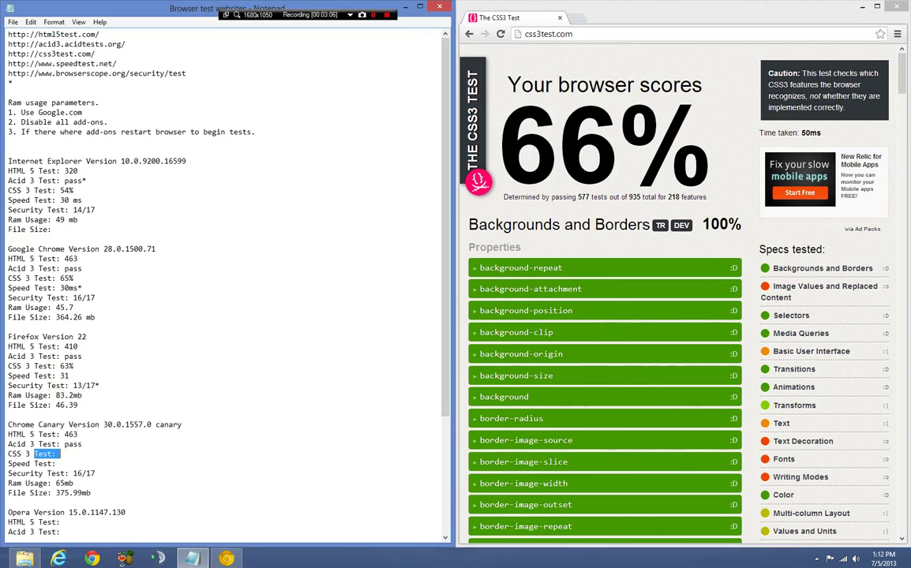
left_click(67, 445)
left_click(60, 454)
type("66")
left_click_drag(126, 44, 8, 44)
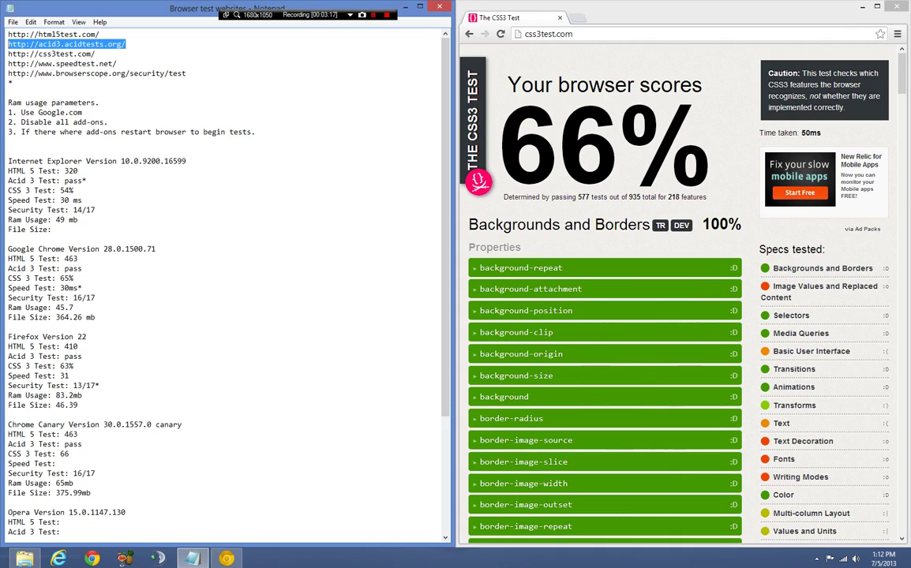
left_click(592, 34)
key("ctrl+v")
key("Return")
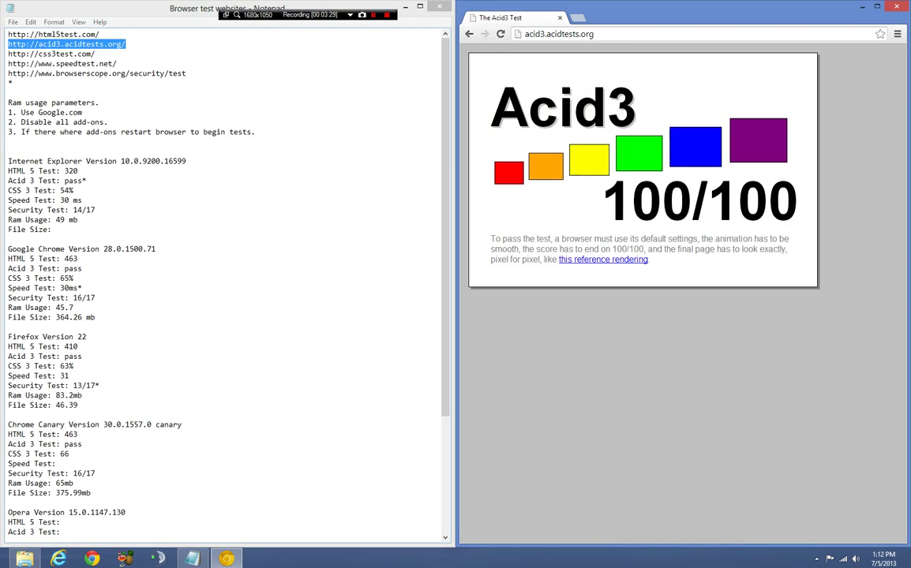
left_click_drag(216, 74, 8, 74)
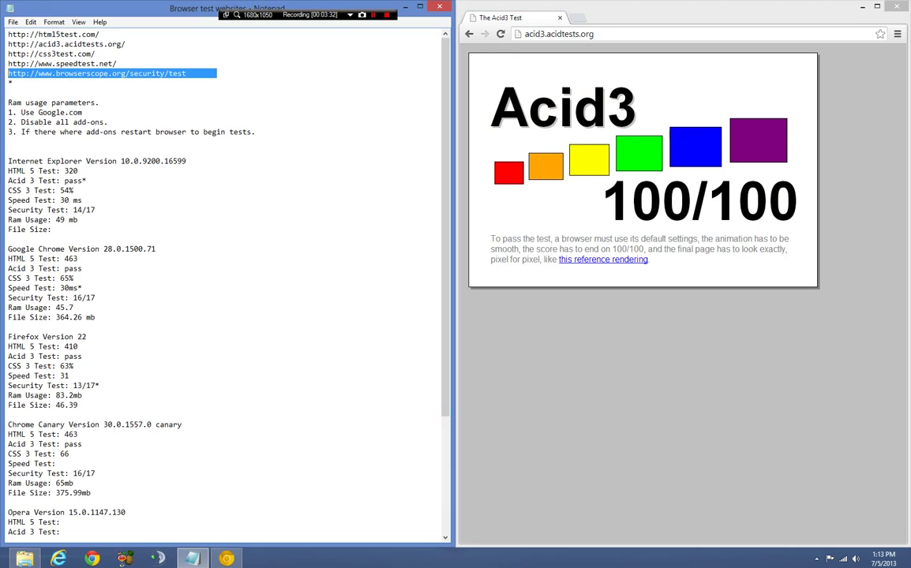
left_click(559, 34)
key("ctrl+v")
key("Return")
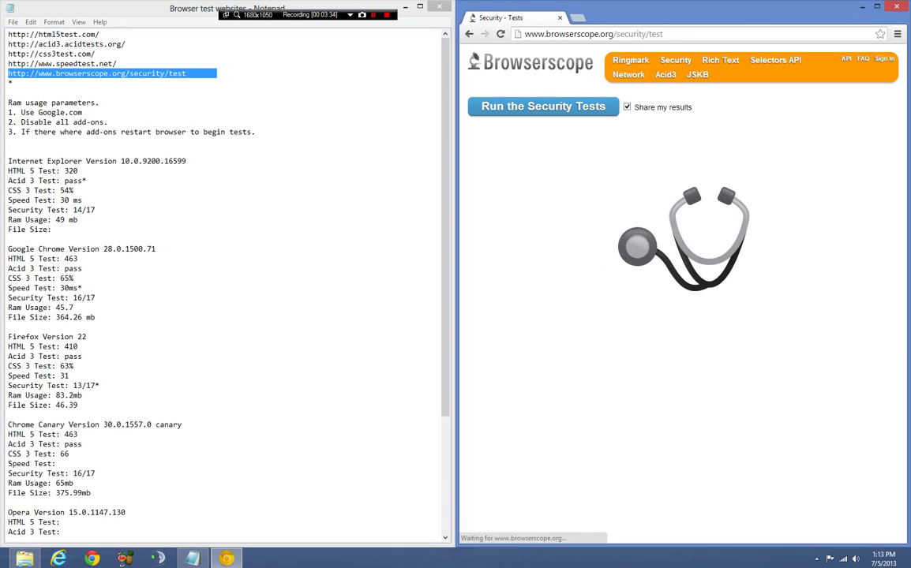
left_click(580, 107)
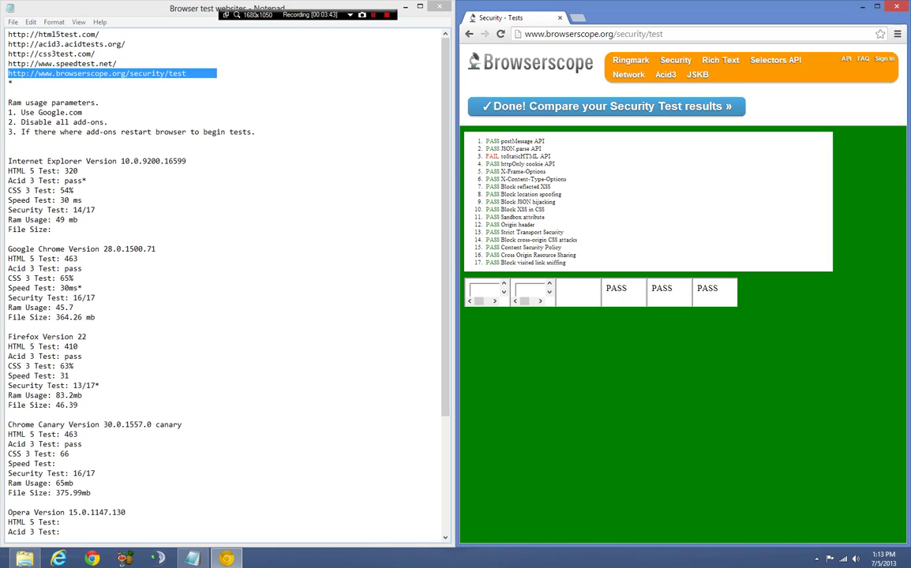
left_click_drag(7, 72, 8, 63)
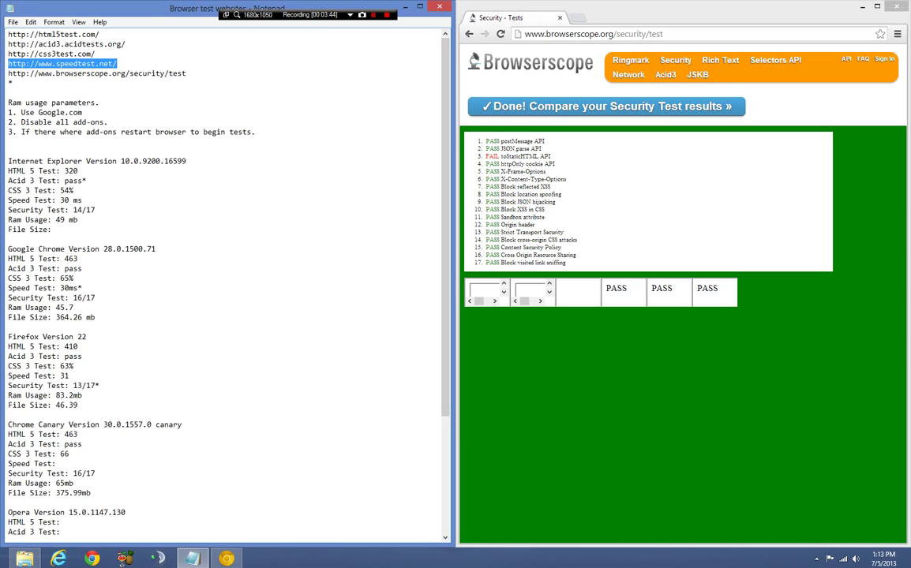
key("alt+Tab")
key("ctrl+l")
key("ctrl+v")
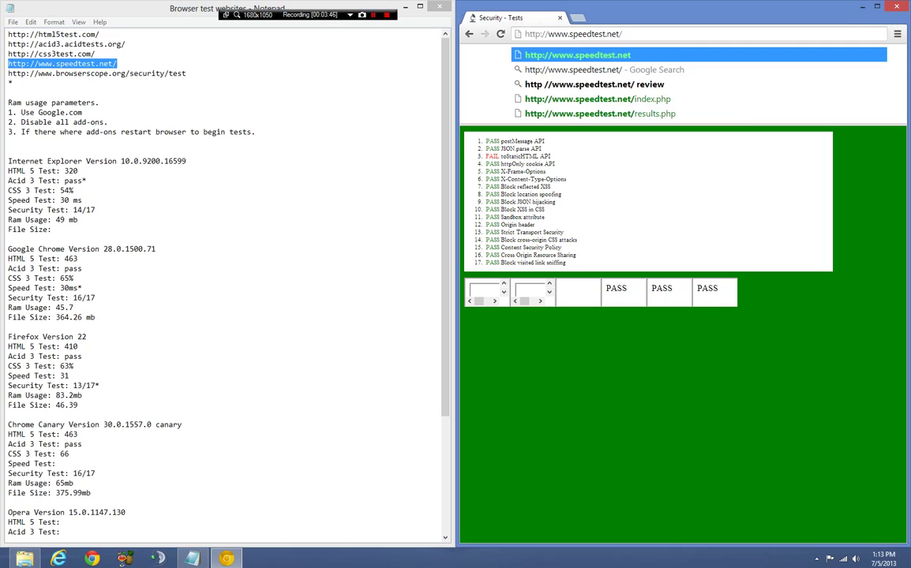
key("Return")
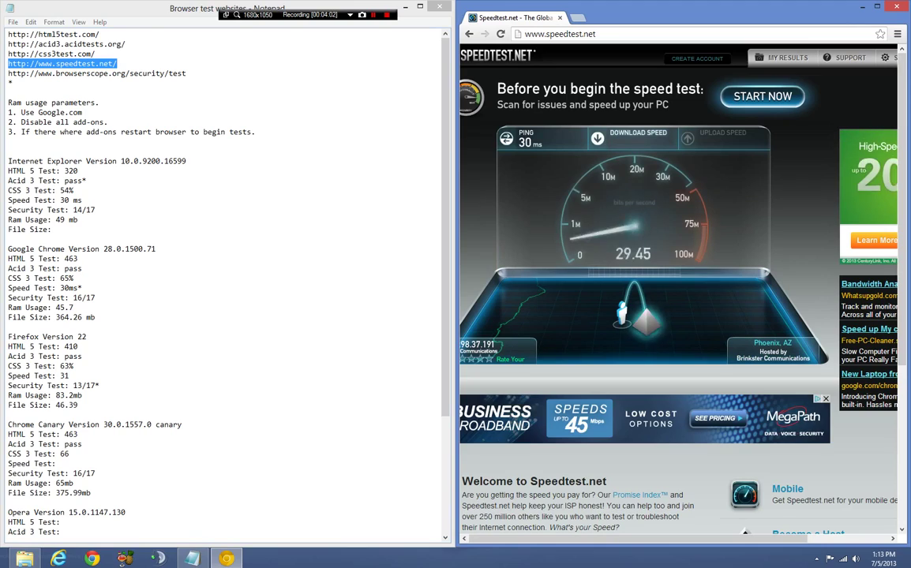
left_click(57, 464)
type("30")
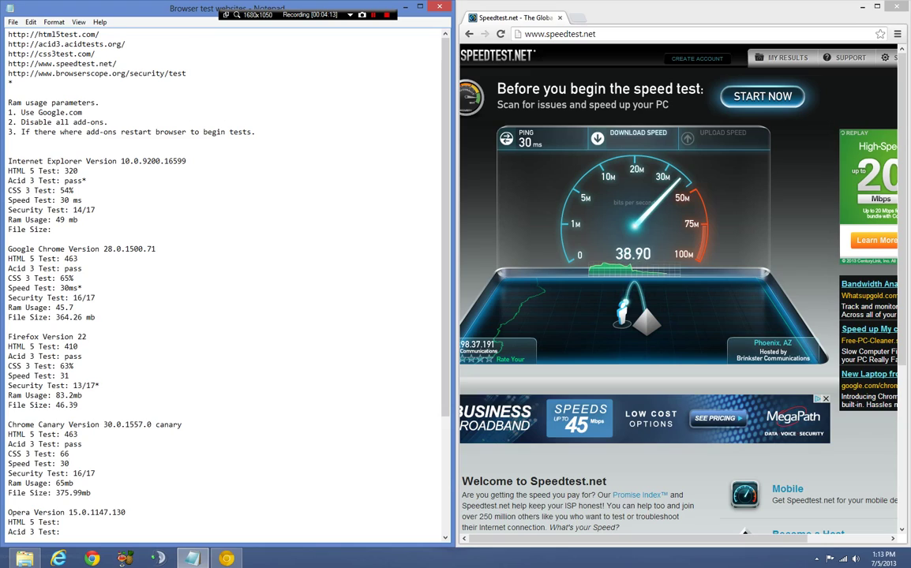
Step: Review the browser comparison notes from the test websites through the Opera and Maxthon Cloud entries to the closing Safari remark
scroll(225, 284, "down", 5)
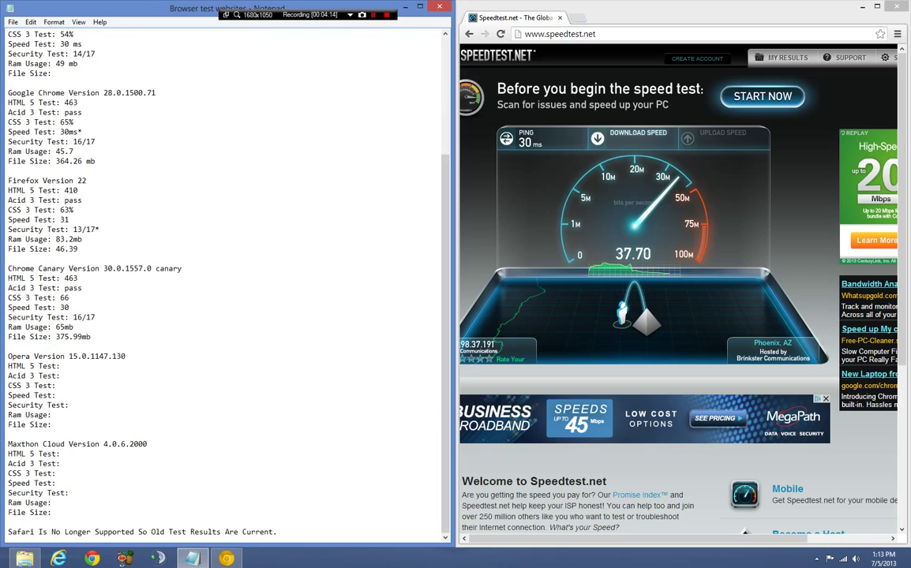
scroll(225, 284, "up", 5)
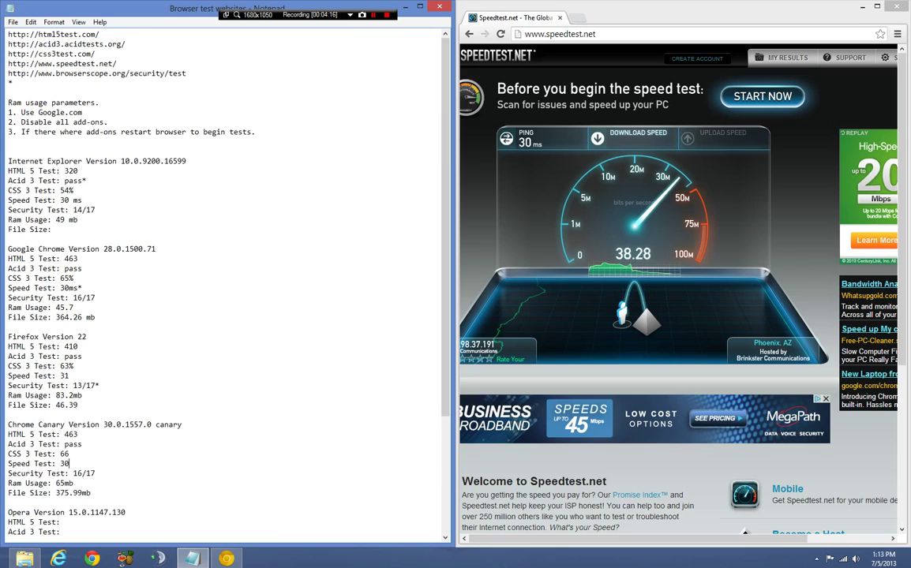
scroll(225, 284, "down", 5)
scroll(224, 284, "up", 5)
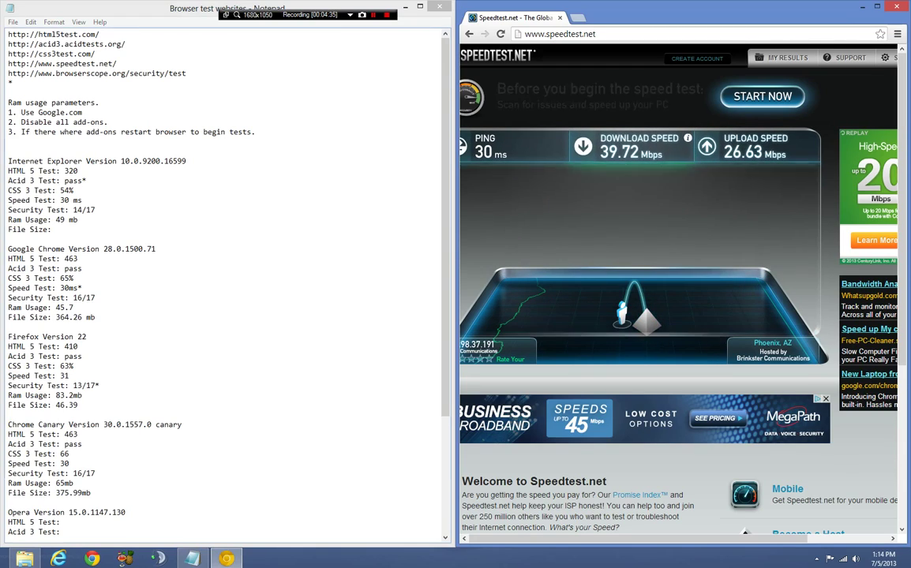
scroll(225, 277, "down", 6)
scroll(225, 276, "up", 6)
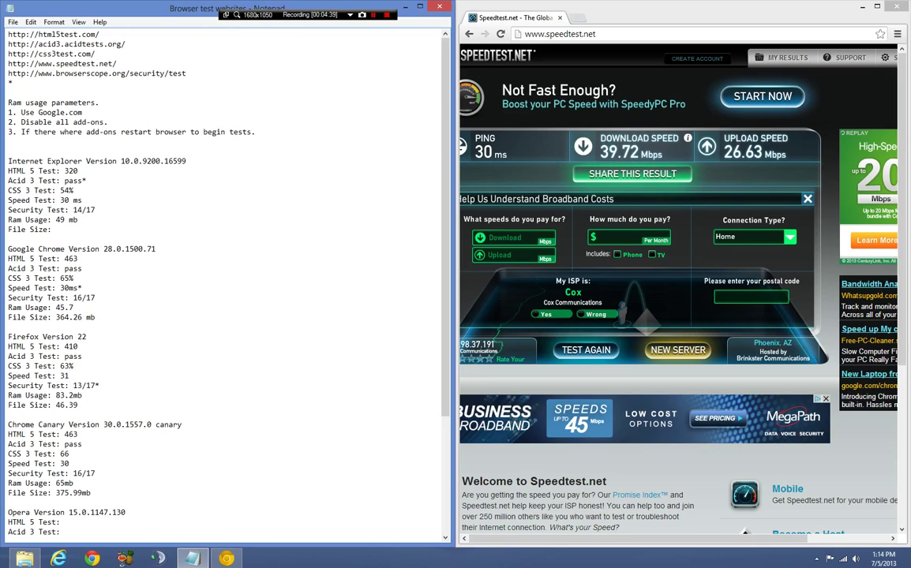
scroll(225, 284, "down", 5)
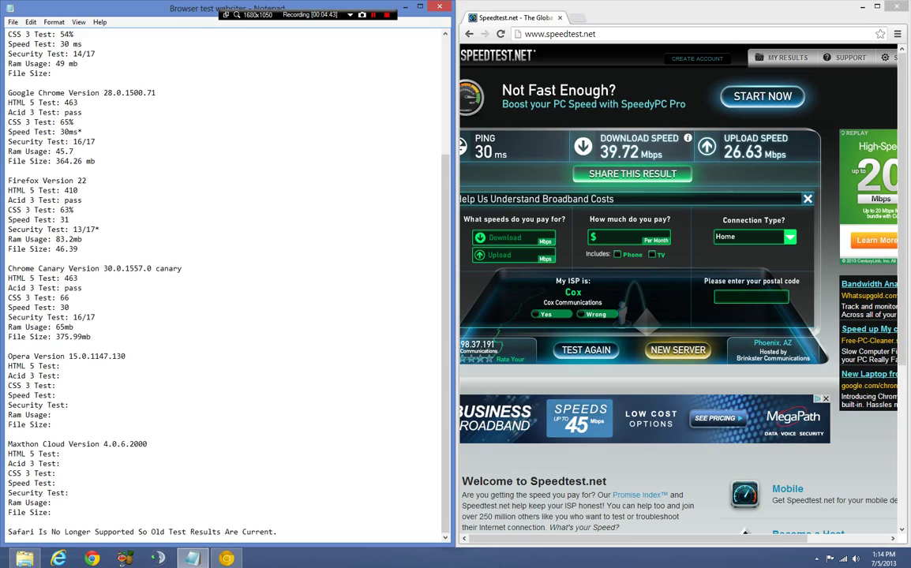
left_click_drag(277, 532, 8, 532)
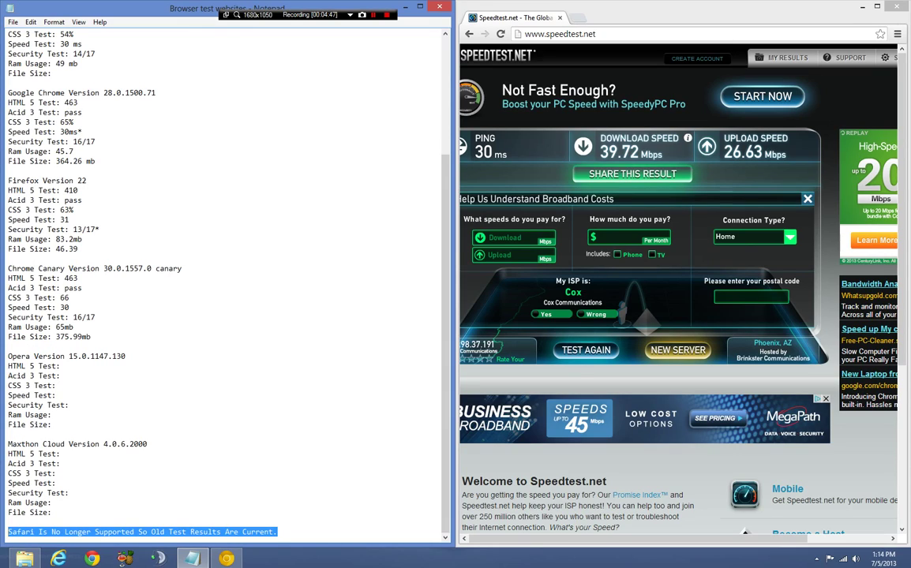
left_click(147, 443)
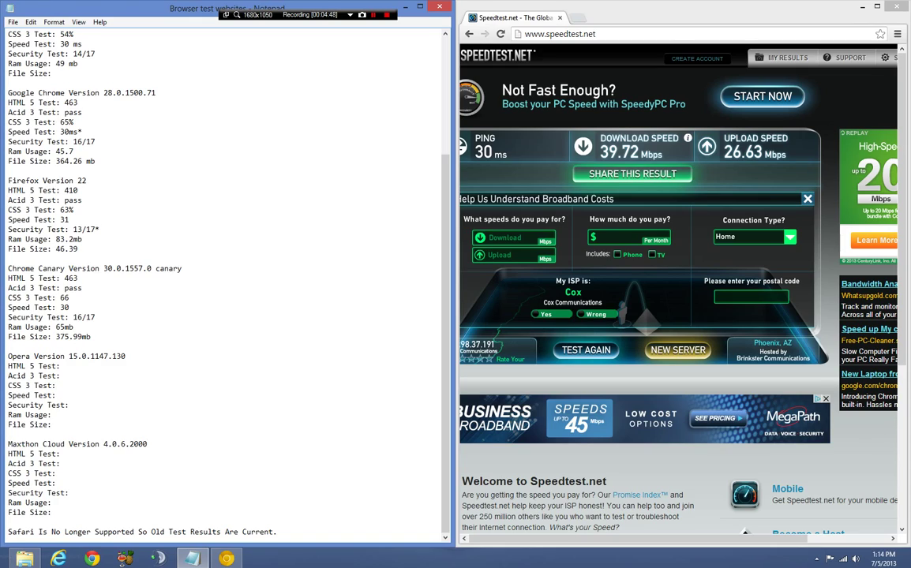